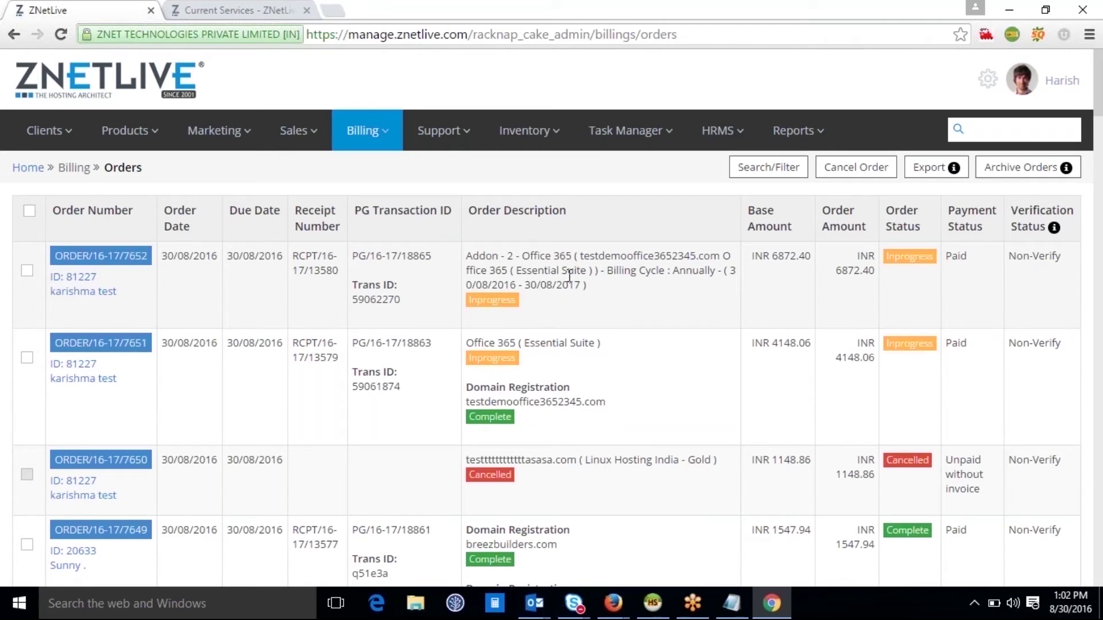
# - Open the Office 365 Essential Suite service of the client who placed the two newest Office 365 orders
pyautogui.moveTo(468, 255); pyautogui.dragTo(629, 291)
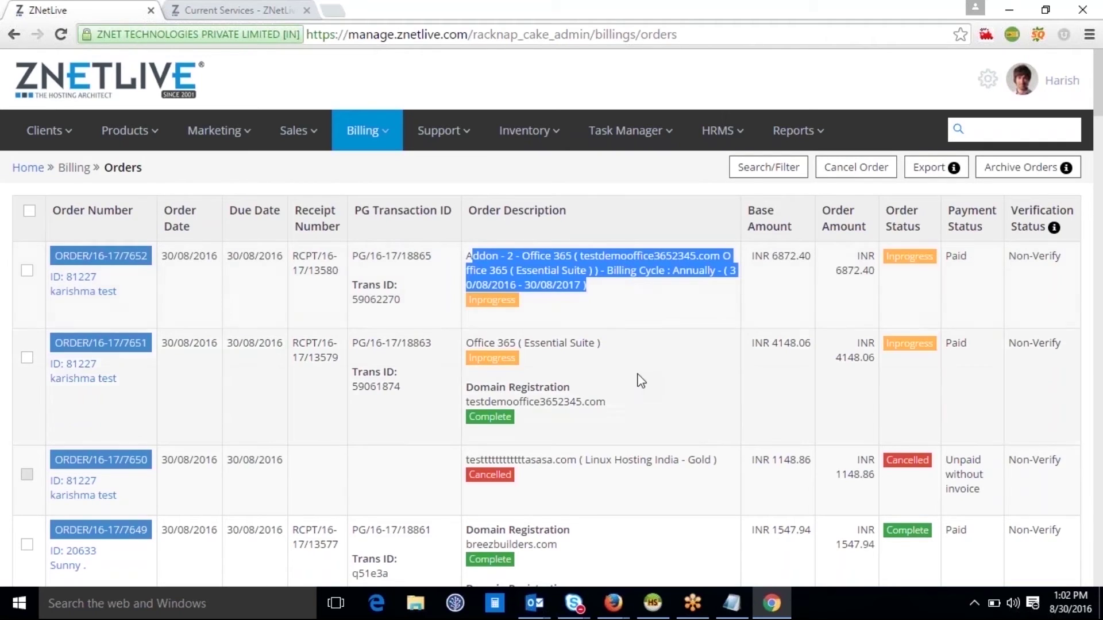
pyautogui.moveTo(474, 343); pyautogui.dragTo(590, 344)
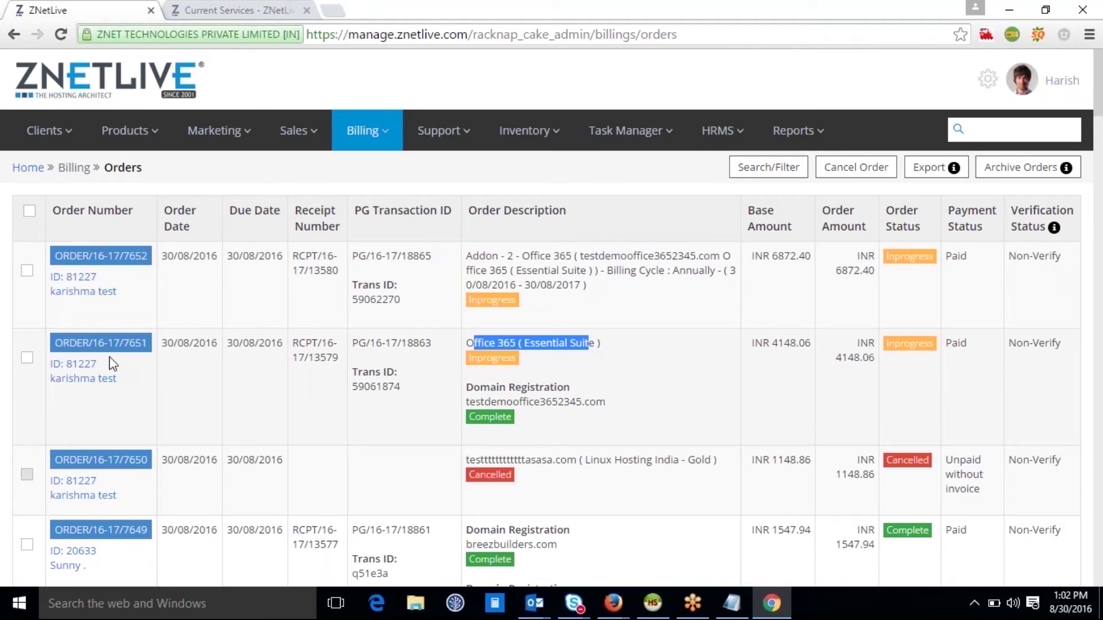
pyautogui.click(76, 376)
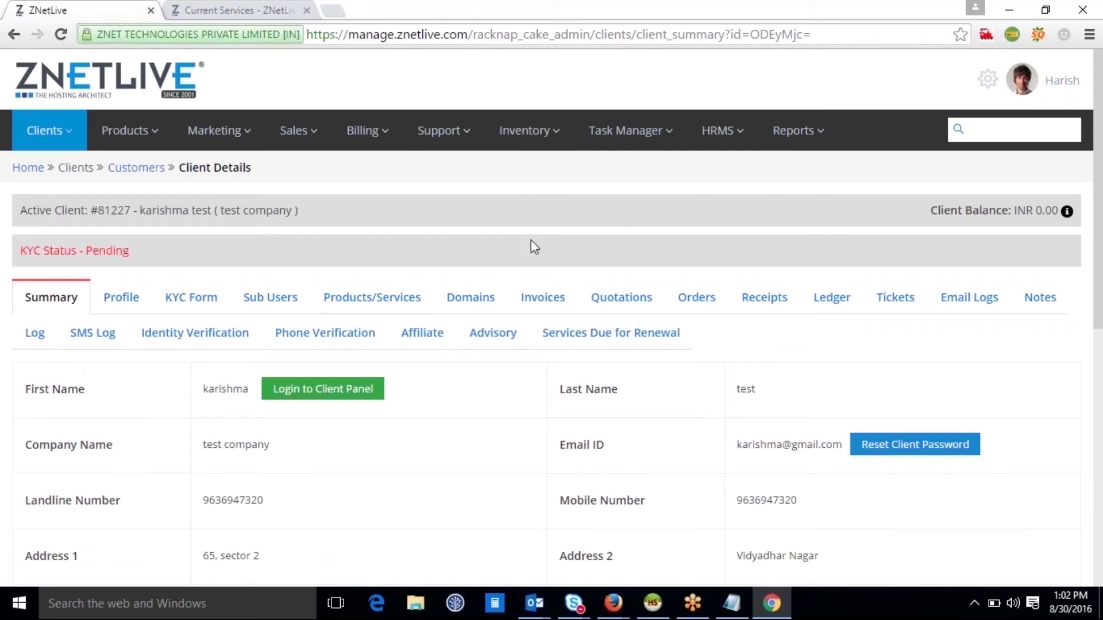
pyautogui.scroll(-1, 616, 216)
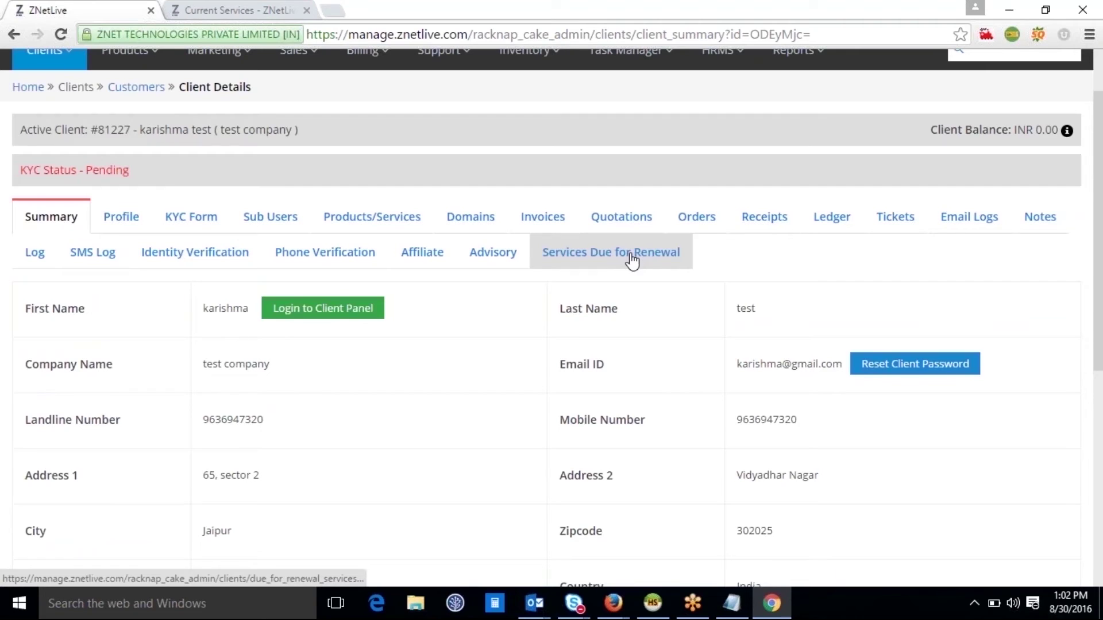
pyautogui.click(372, 216)
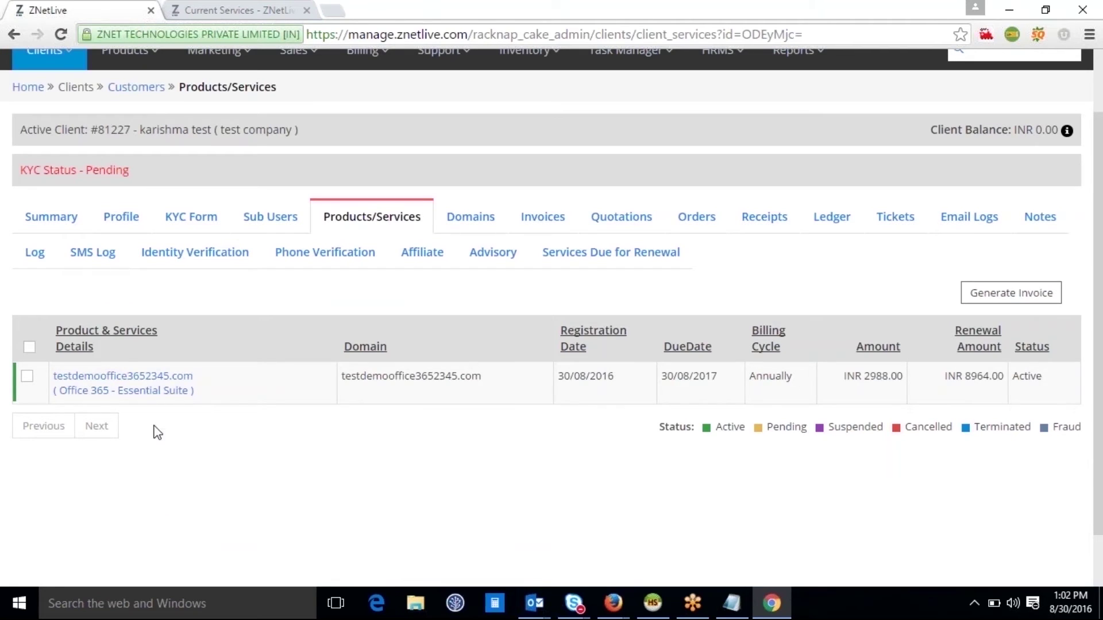
pyautogui.click(136, 389)
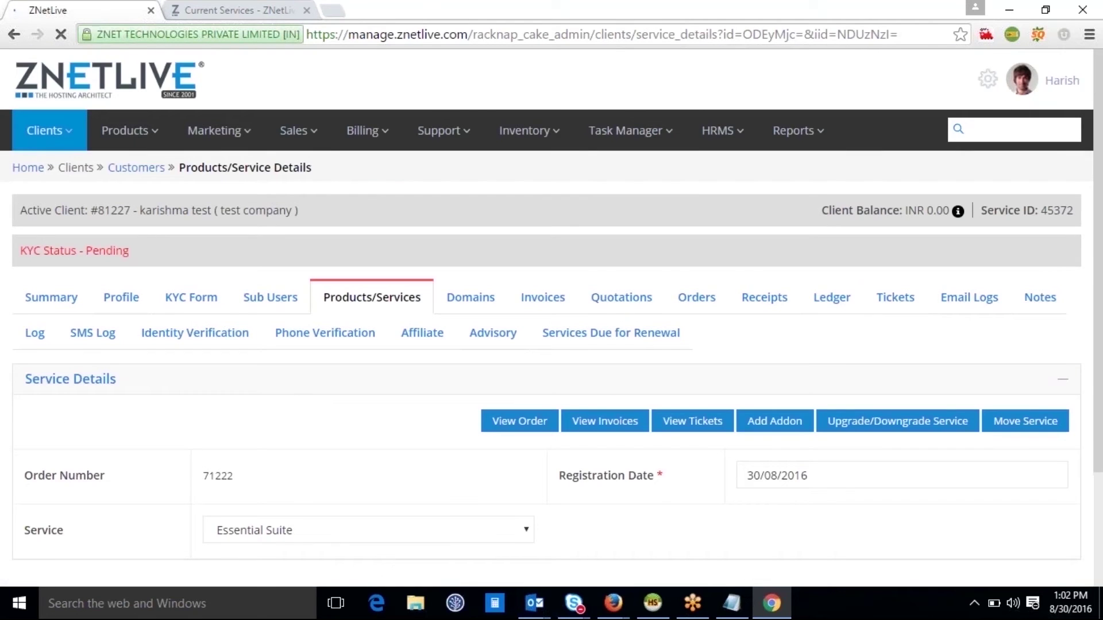
# - Review the service's billing, status, user count and module commands, and expand the Office 365 Details section
pyautogui.scroll(-3, 476, 373)
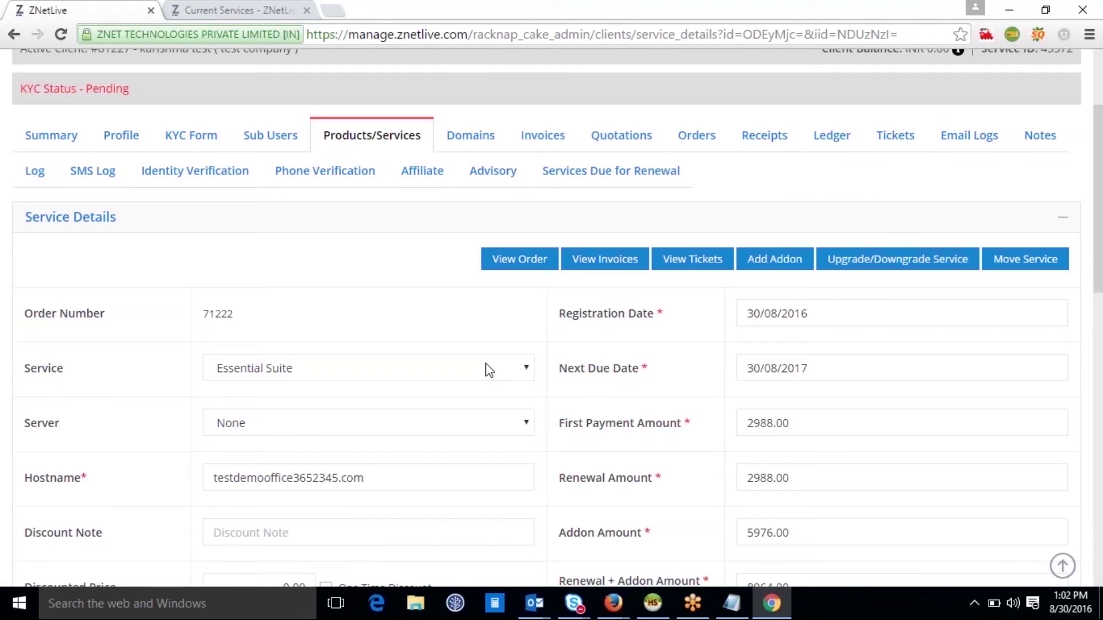
pyautogui.scroll(-1, 612, 402)
pyautogui.scroll(-1, 597, 329)
pyautogui.scroll(-2, 358, 322)
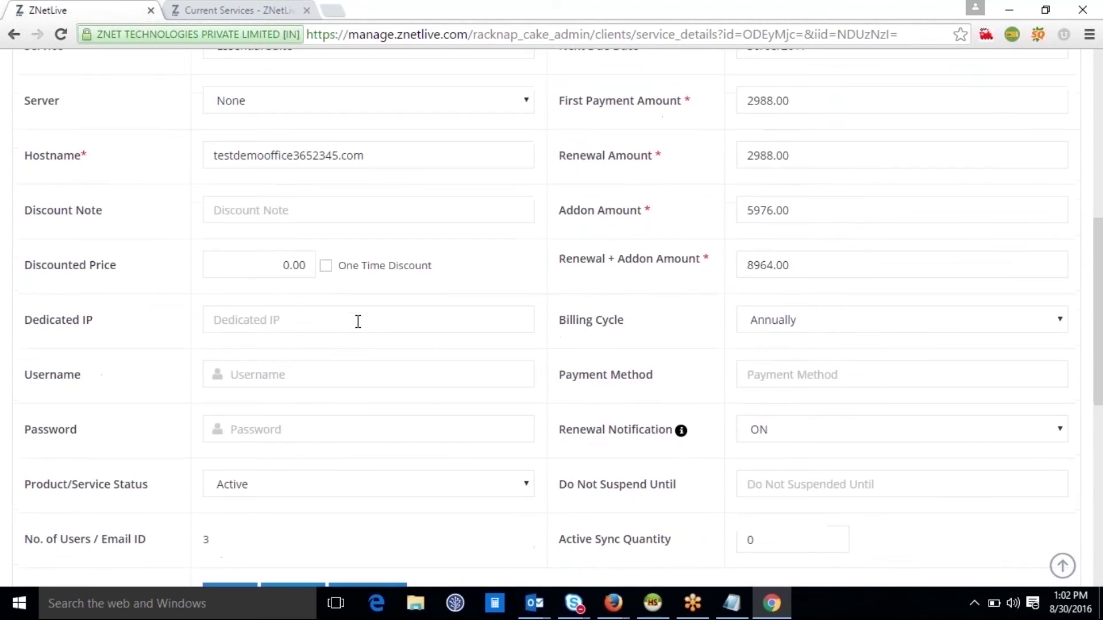
pyautogui.scroll(-2, 358, 322)
pyautogui.scroll(-3, 360, 329)
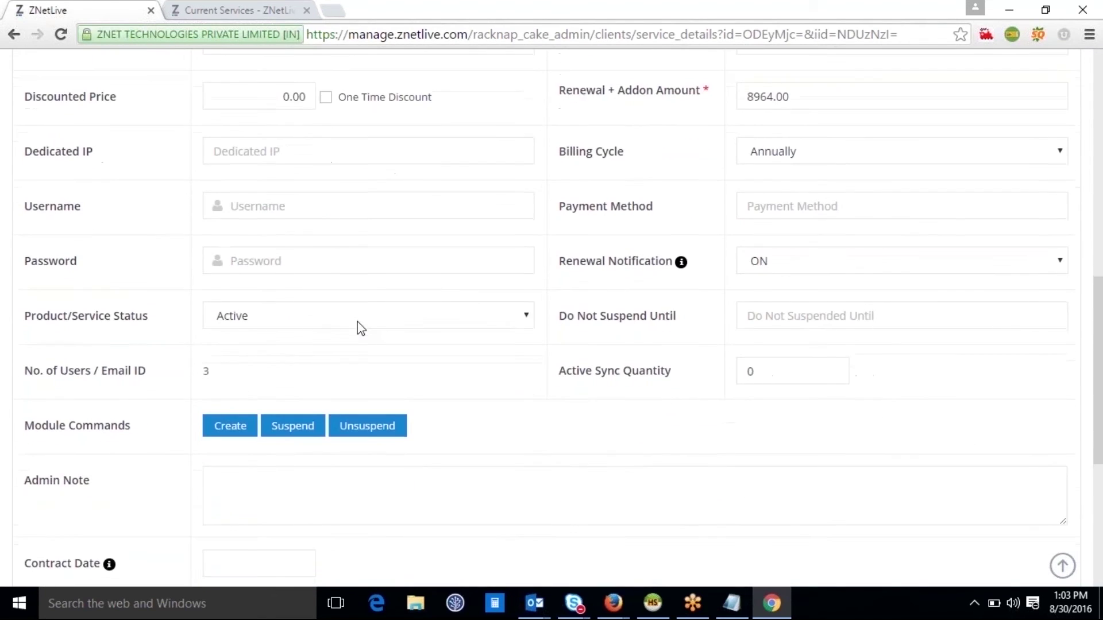
pyautogui.scroll(-2, 358, 332)
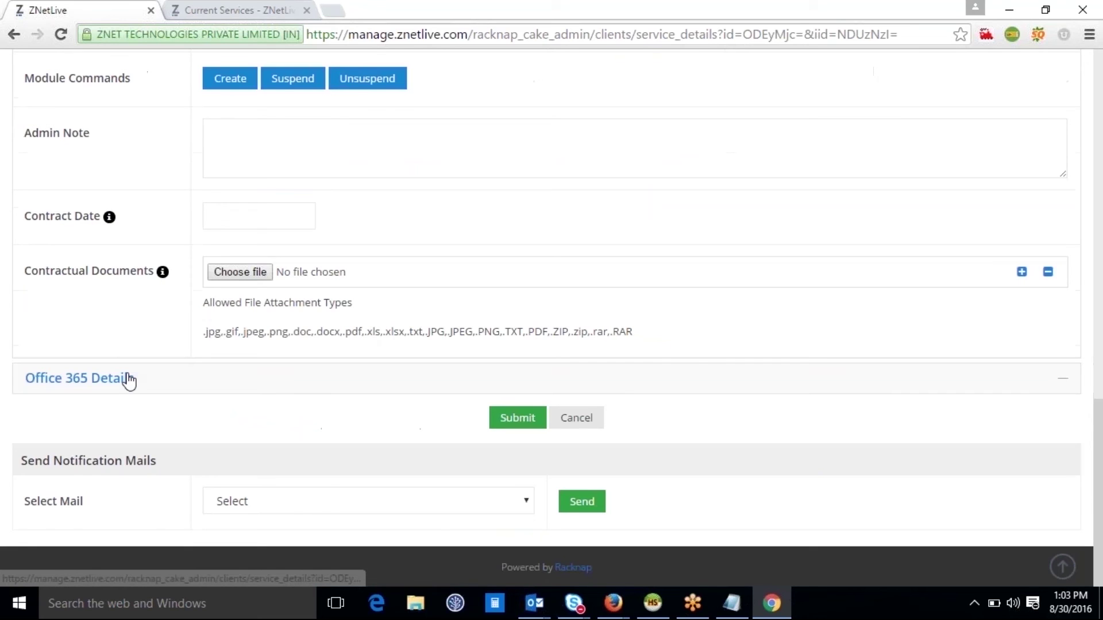
pyautogui.click(128, 379)
# - Suspend the Office 365 service with the module command, giving "testing" as the suspend reason
pyautogui.scroll(2, 128, 380)
pyautogui.click(279, 185)
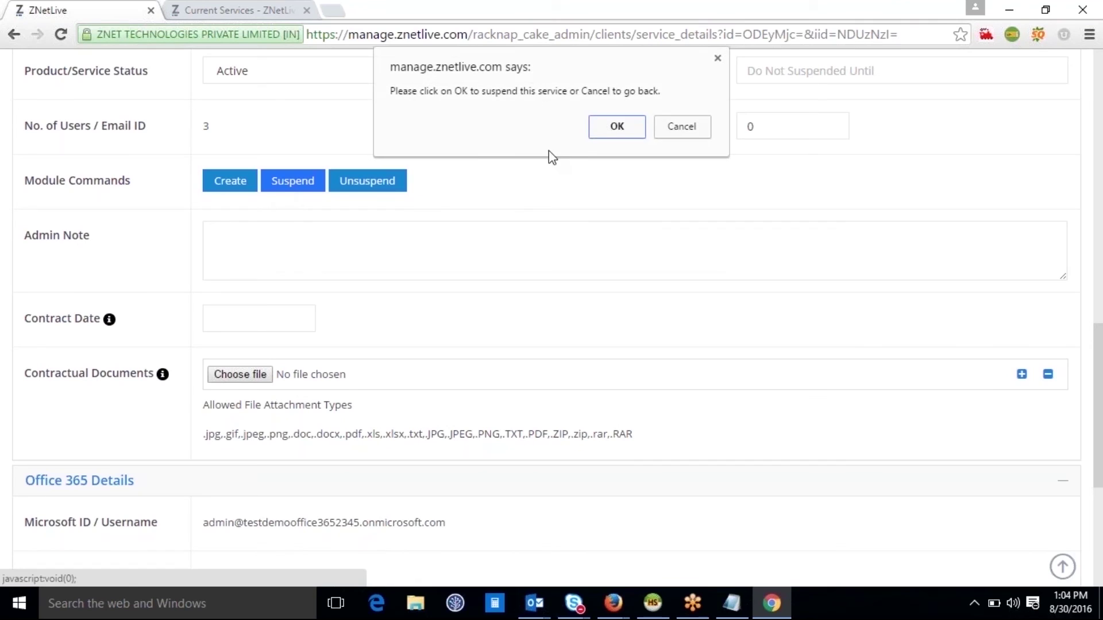
pyautogui.click(622, 133)
pyautogui.click(445, 150)
pyautogui.write('testing')
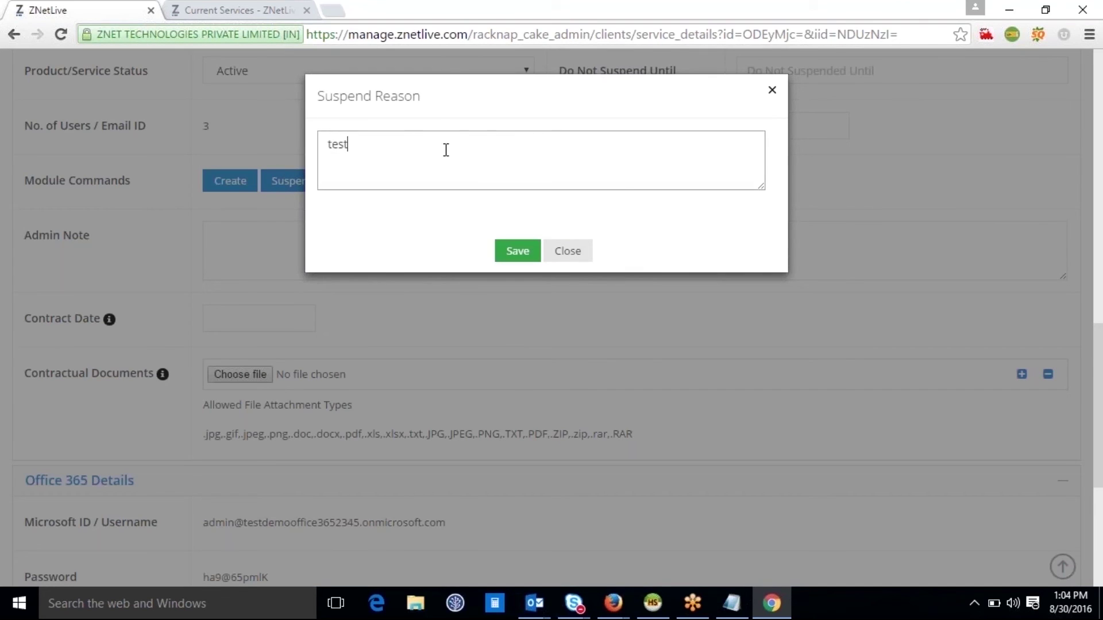
pyautogui.click(512, 253)
# - Check the Office 365 Business Essentials India subscription's status in Microsoft Partner Center and return to the ZNetLive admin panel
pyautogui.moveTo(31, 171); pyautogui.dragTo(287, 174)
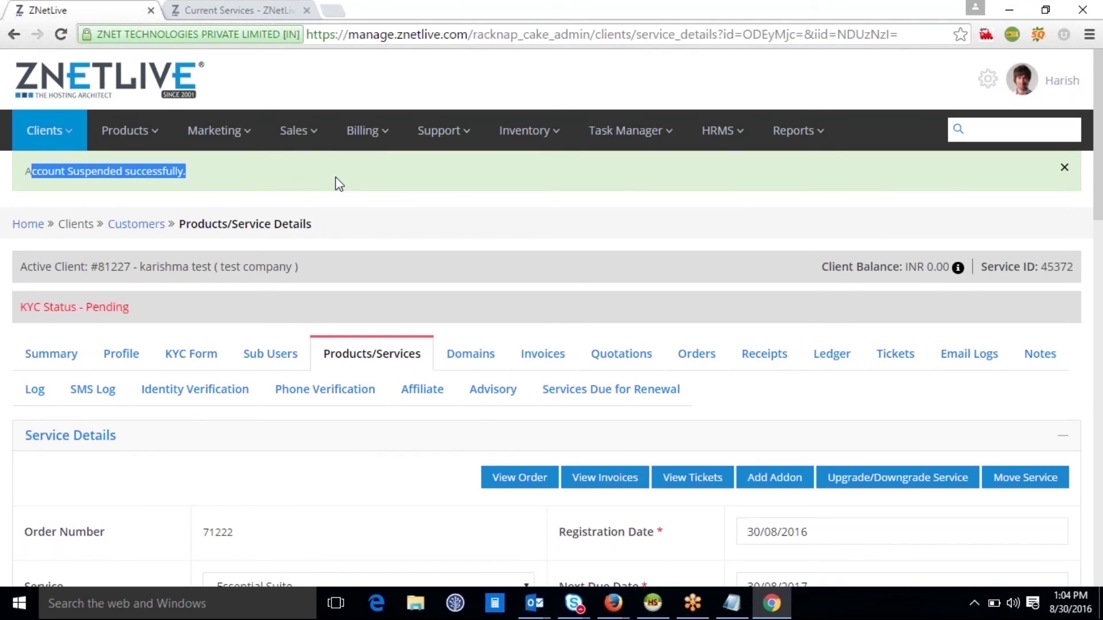
pyautogui.click(613, 603)
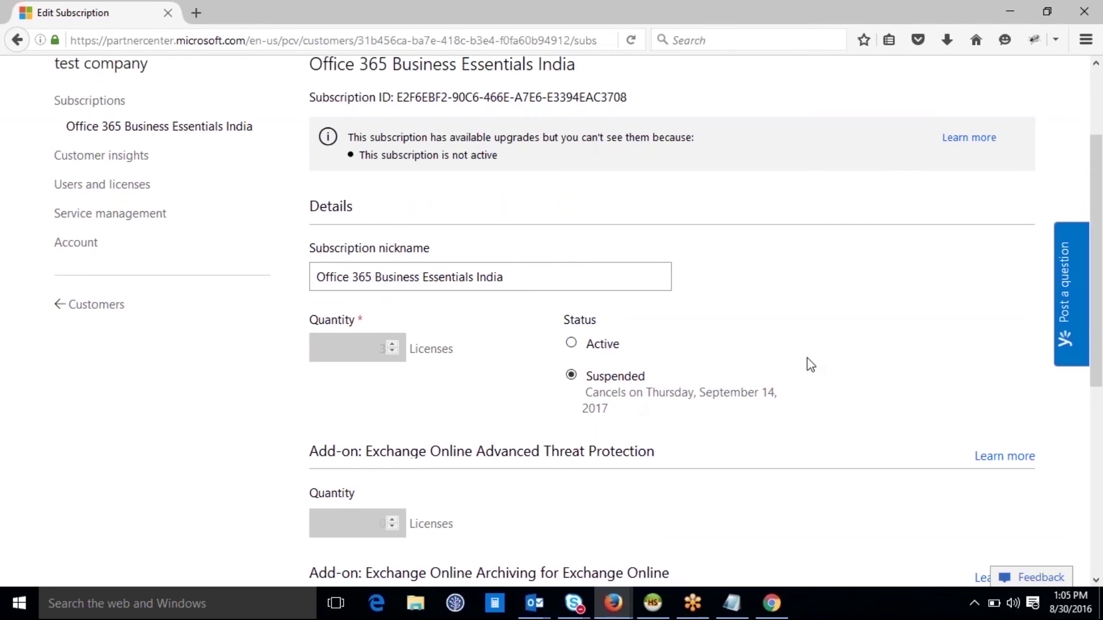
pyautogui.hotkey('alt', 'Tab')
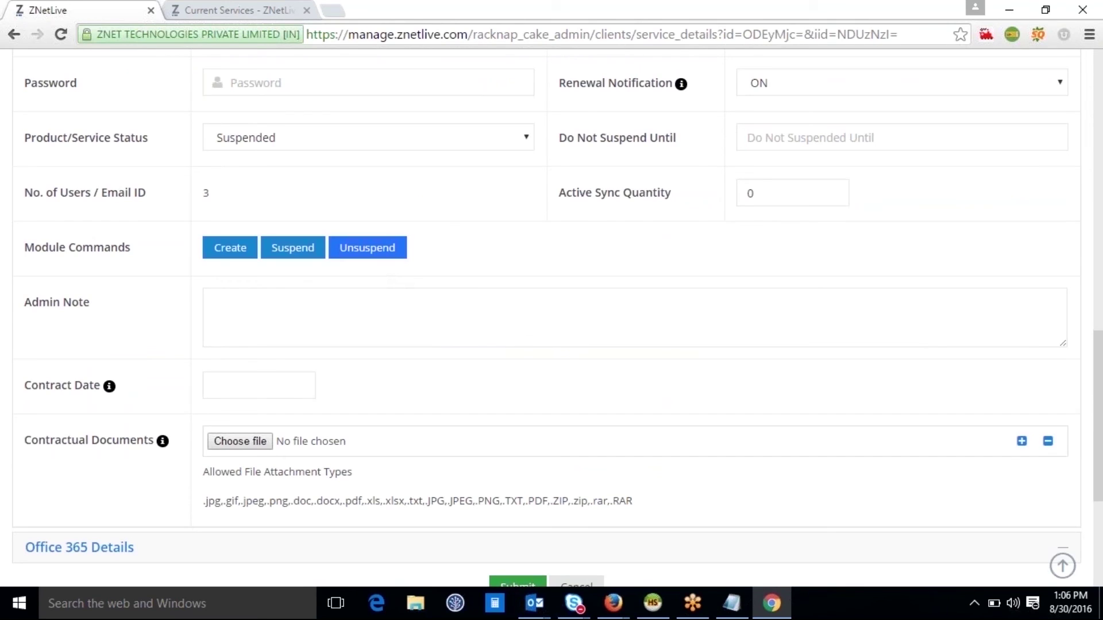
# - Unsuspend the Office 365 service with the module command, giving "testing" as the unsuspend reason
pyautogui.click(358, 249)
pyautogui.click(616, 151)
pyautogui.click(499, 144)
pyautogui.write('testing')
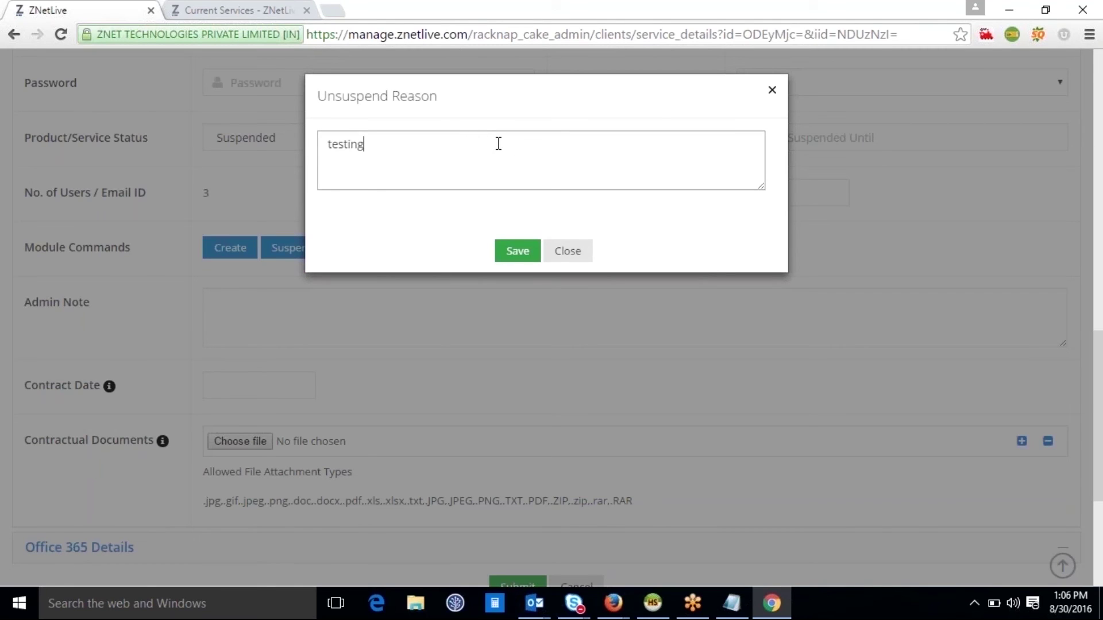
pyautogui.click(513, 251)
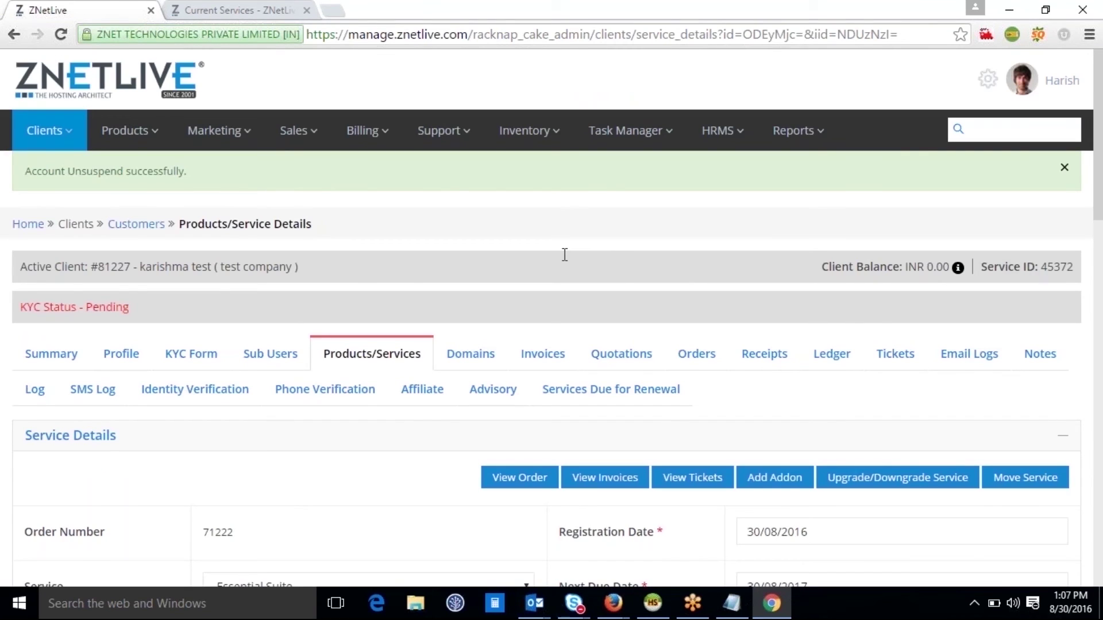
# - Recheck the subscription's status in Microsoft Partner Center and switch to the Office 365 service details in the ZNetLive member panel
pyautogui.hotkey('alt', 'Tab')
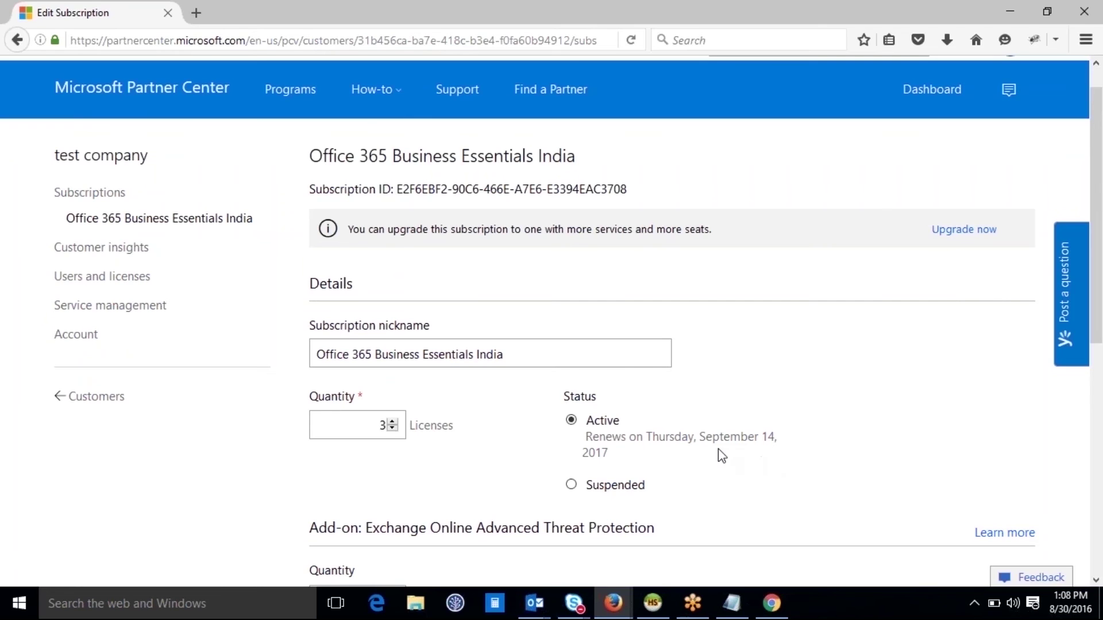
pyautogui.hotkey('alt', 'Tab')
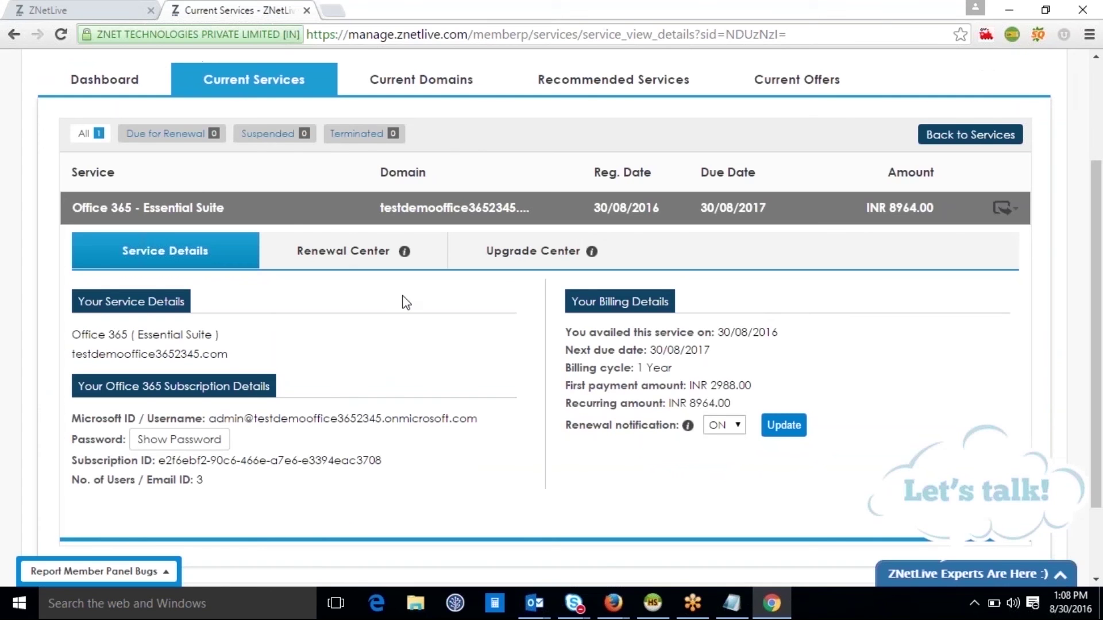